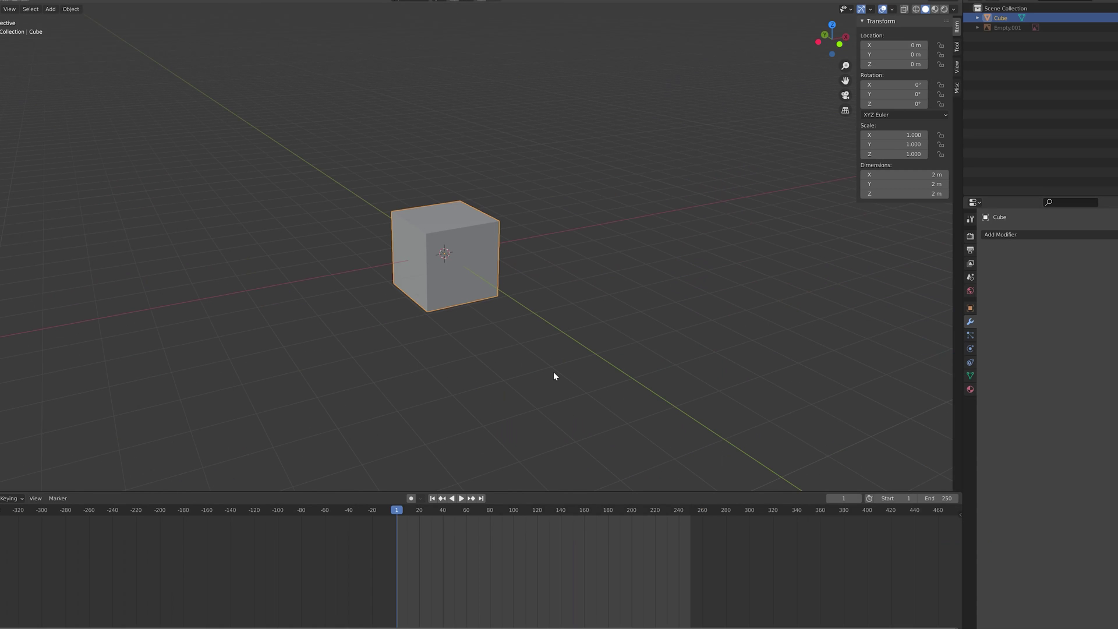
Delete Blender's default cube and pull up Google Images results for 'rocket launcher'.
key("x")
key("Return")
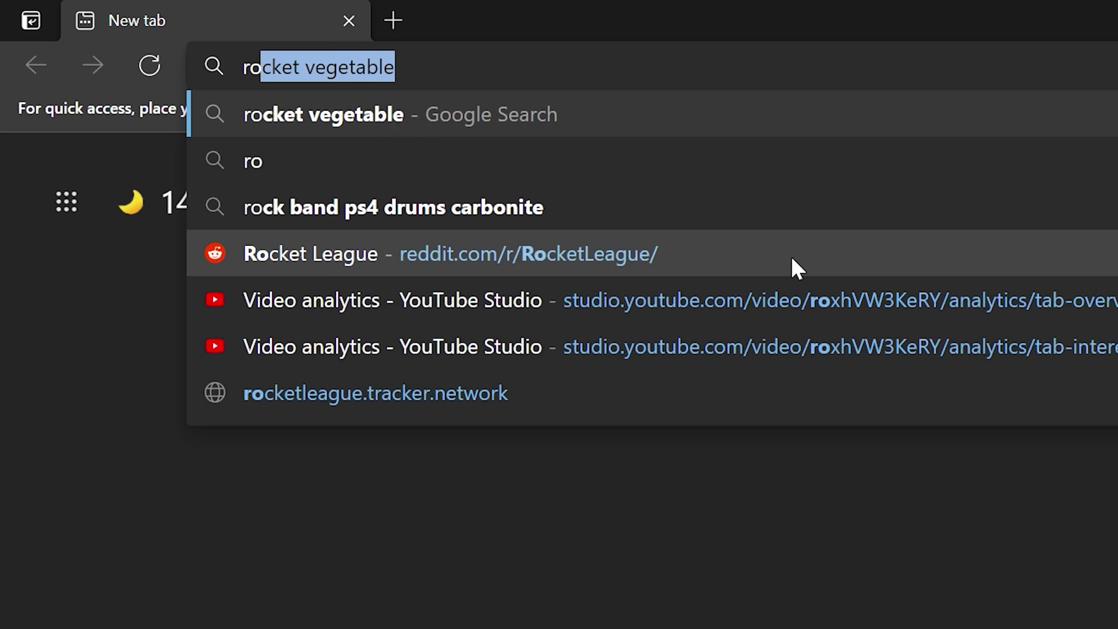
type("cket launcher")
key("Return")
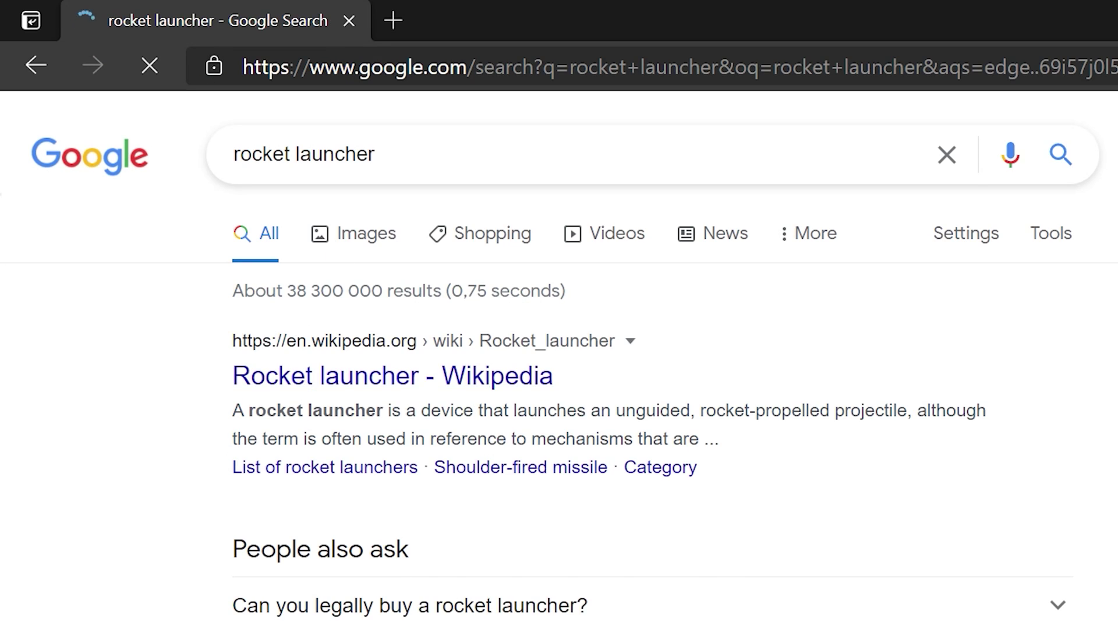
left_click(352, 233)
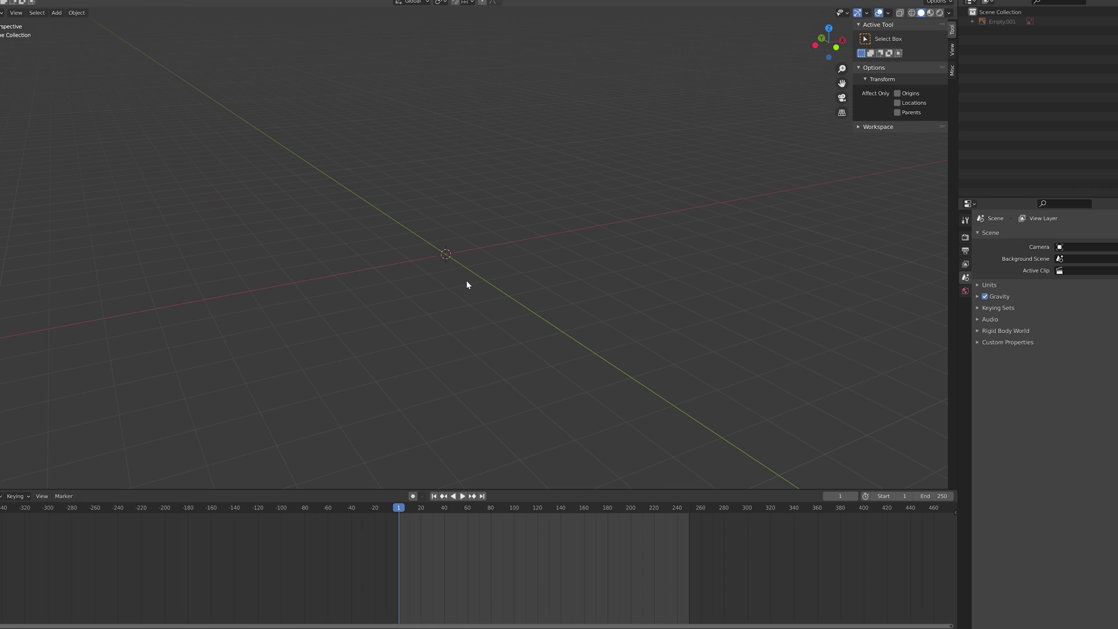
Add a new mesh to start modelling the launcher over the reference.
key("shift+a")
mouse_move(467, 285)
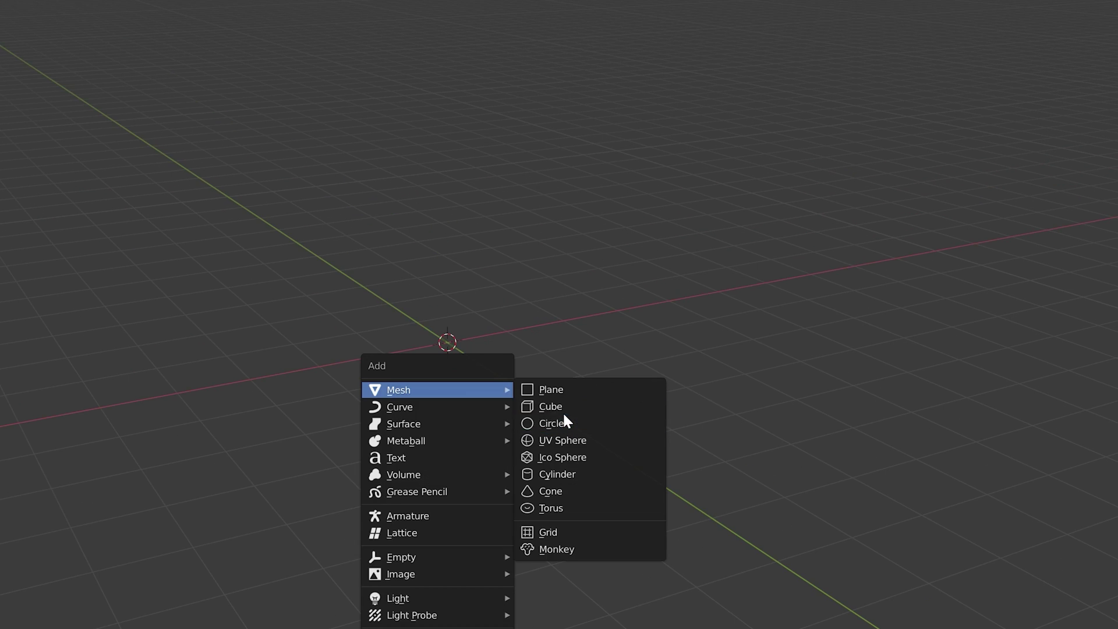
left_click(593, 407)
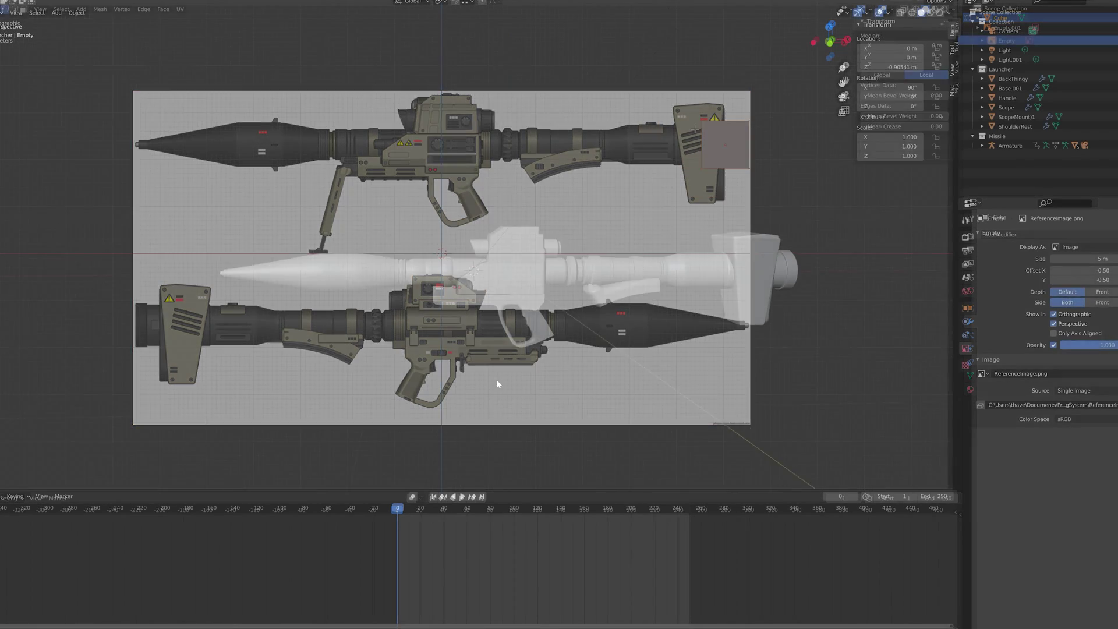
middle_click_drag(563, 353, 550, 392)
From the front view, move the missile into the launcher barrel.
key("KP_1")
left_click(369, 274)
key("g")
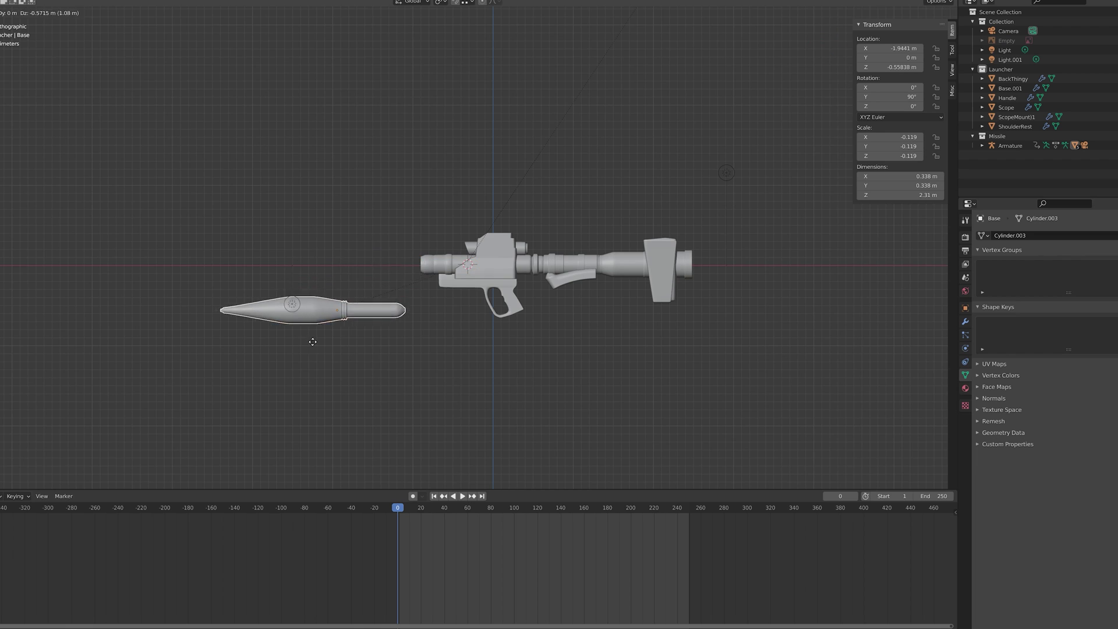
left_click(478, 284)
key("g")
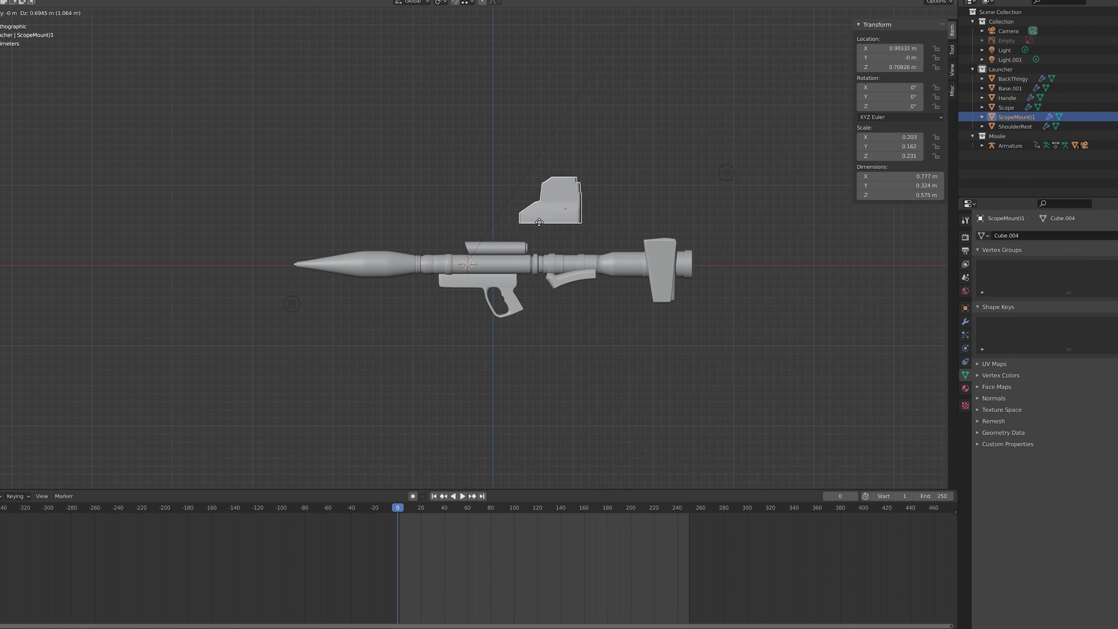
right_click(528, 276)
Switch to Material Preview to see the launcher in black with red bands.
left_click(930, 13)
mouse_move(460, 314)
middle_mouse_down()
mouse_move(508, 331)
mouse_move(481, 316)
mouse_move(474, 351)
middle_mouse_up()
left_click(508, 331)
scroll(480, 312, "up", 3)
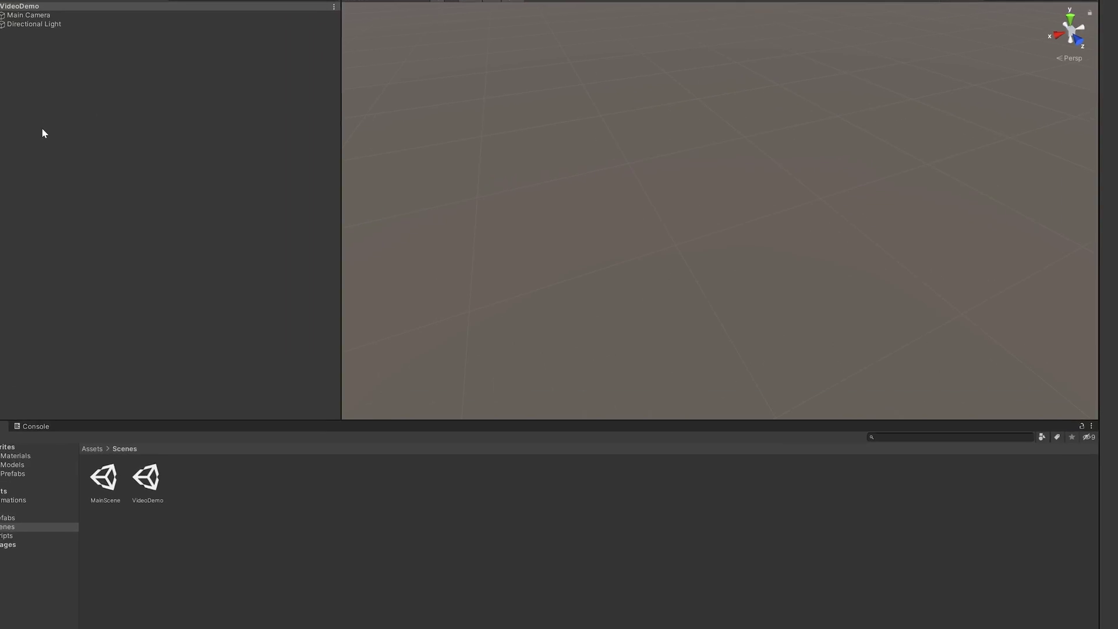
Create a plane, scale it 100 on X and Z, and assign it a material.
right_click(100, 114)
mouse_move(168, 300)
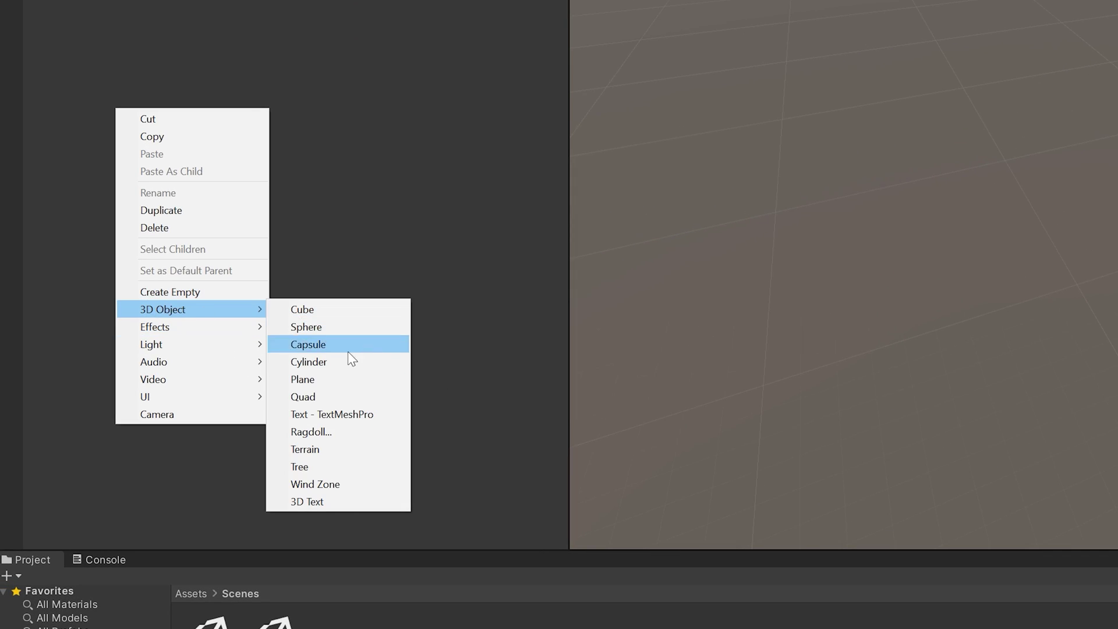
left_click(309, 364)
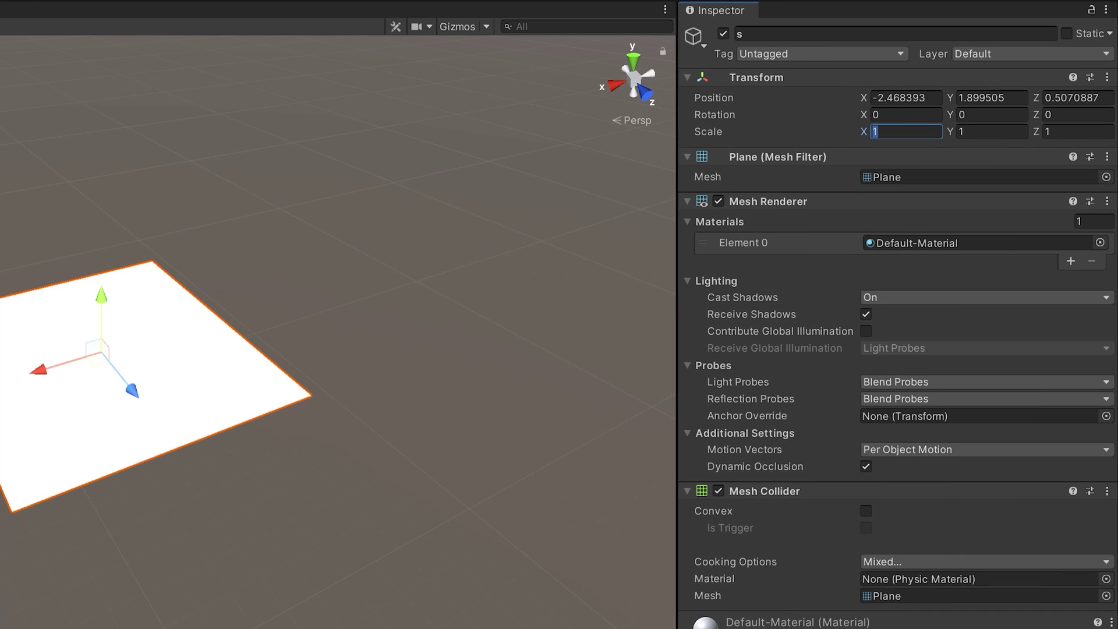
type("100")
left_click(1077, 132)
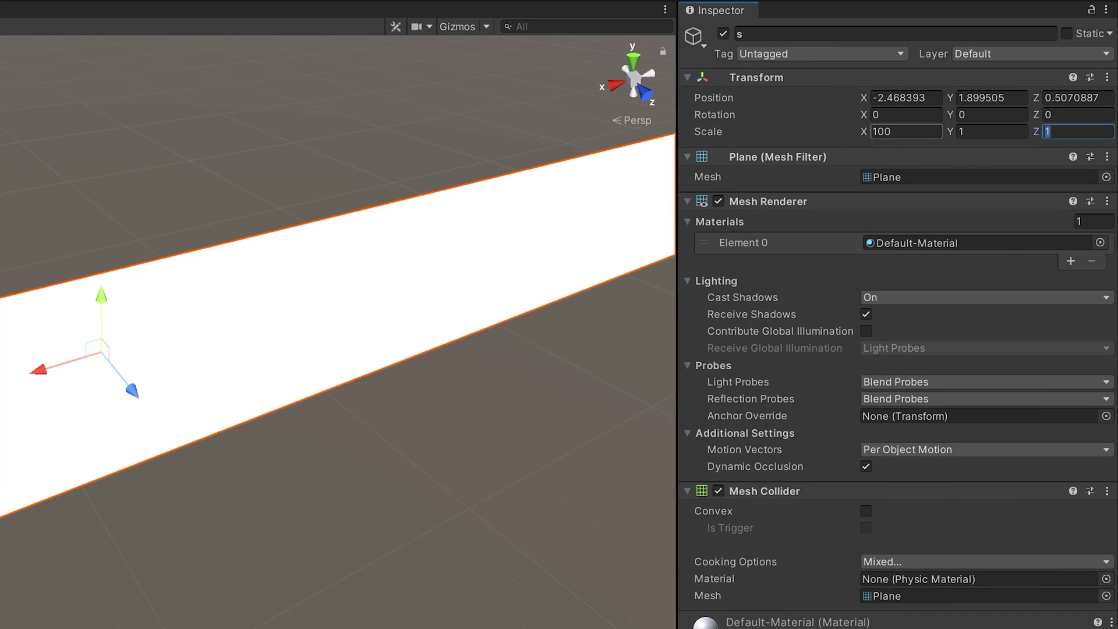
type("100")
left_click(1100, 242)
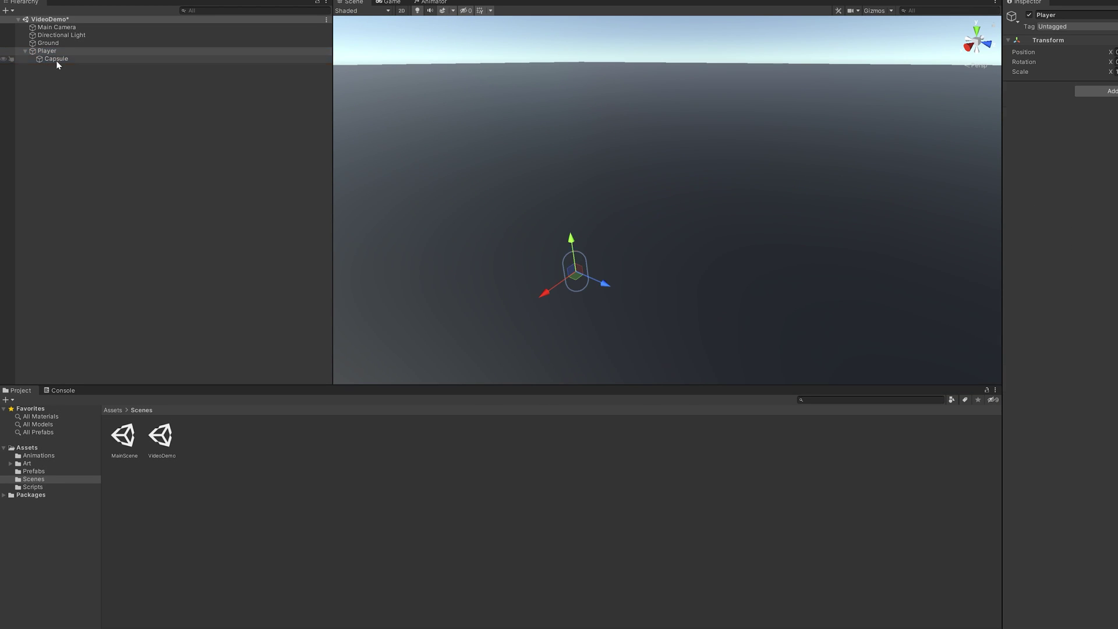
Parent Main Camera under Player and add PlayerController using Main Camera as Player Camera.
double_click(56, 59)
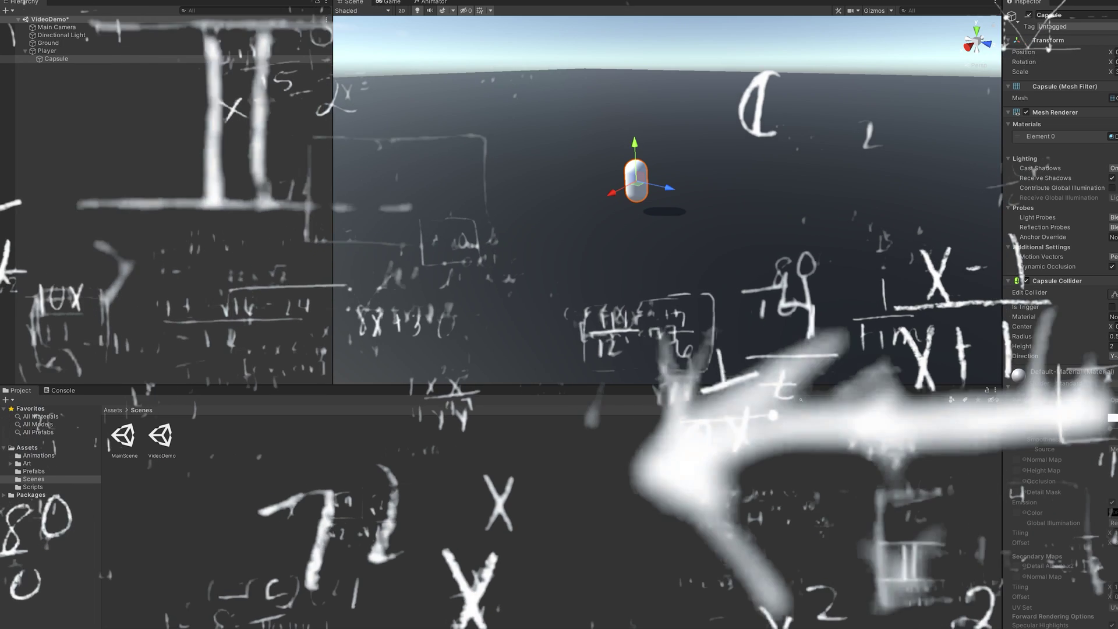
double_click(46, 50)
left_click_drag(47, 27, 47, 51)
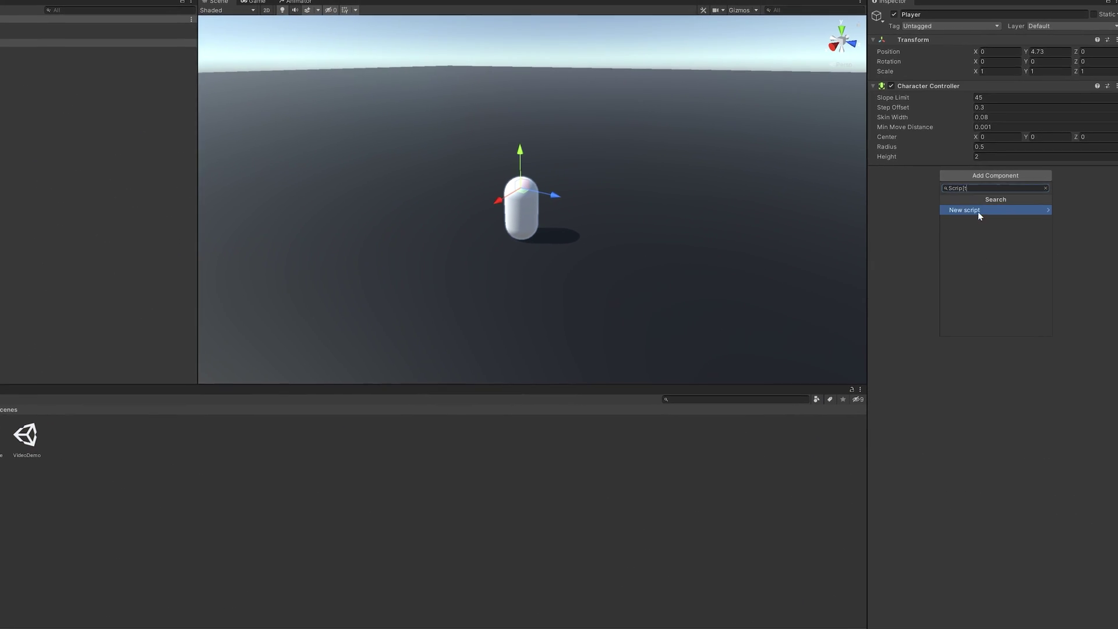
left_click(977, 211)
left_click(20, 437)
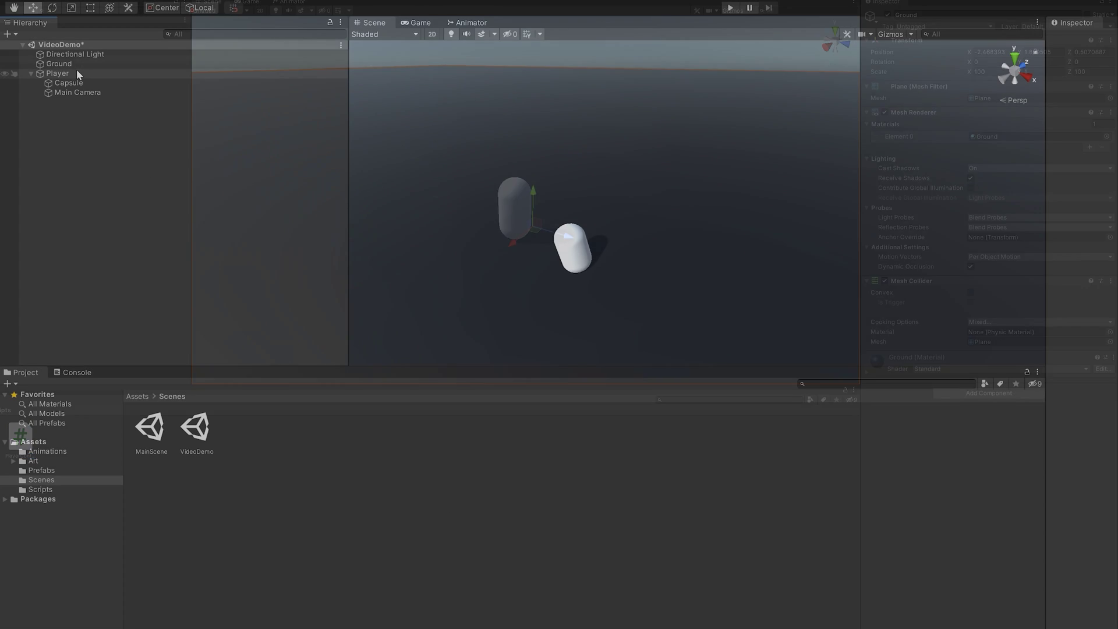
left_click(76, 69)
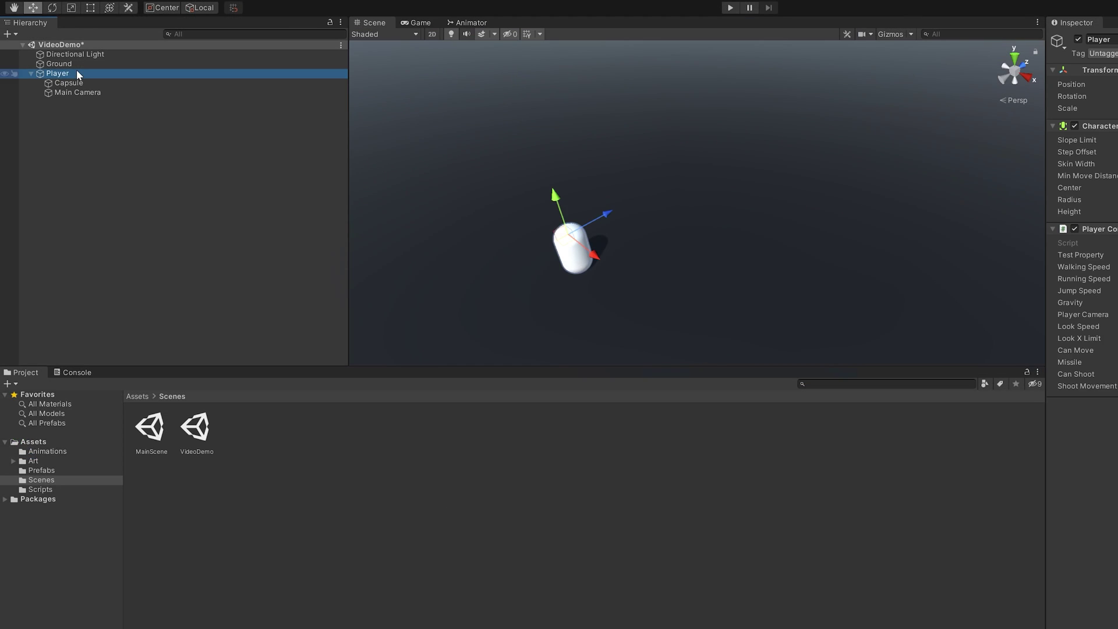
left_click_drag(100, 116, 603, 306)
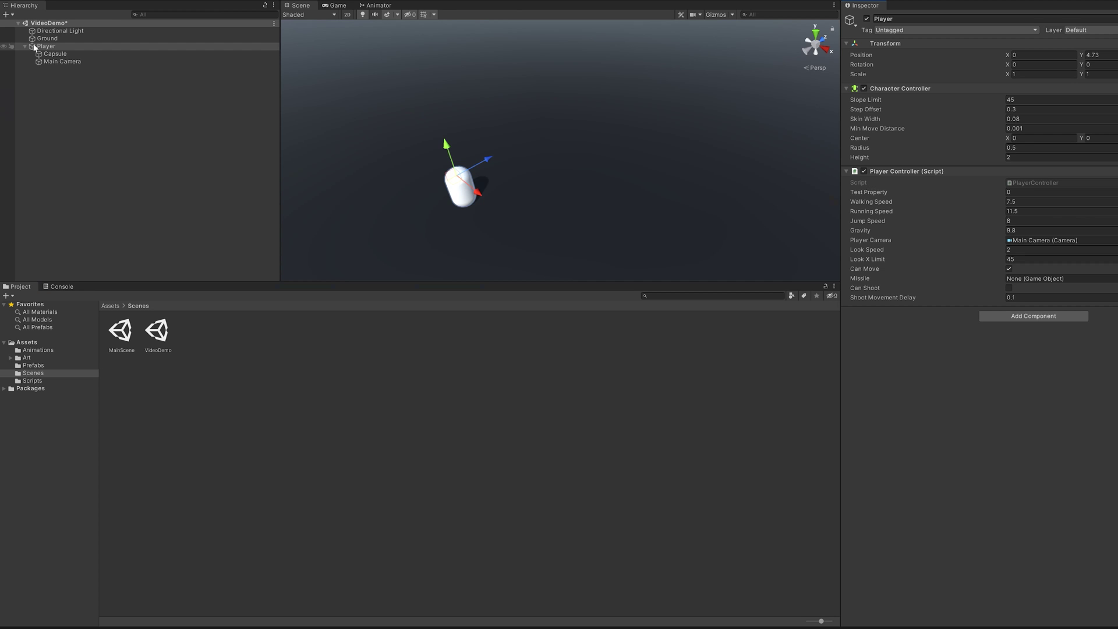
Create a cube in the Unity scene.
right_click(112, 87)
mouse_move(138, 197)
left_click(221, 198)
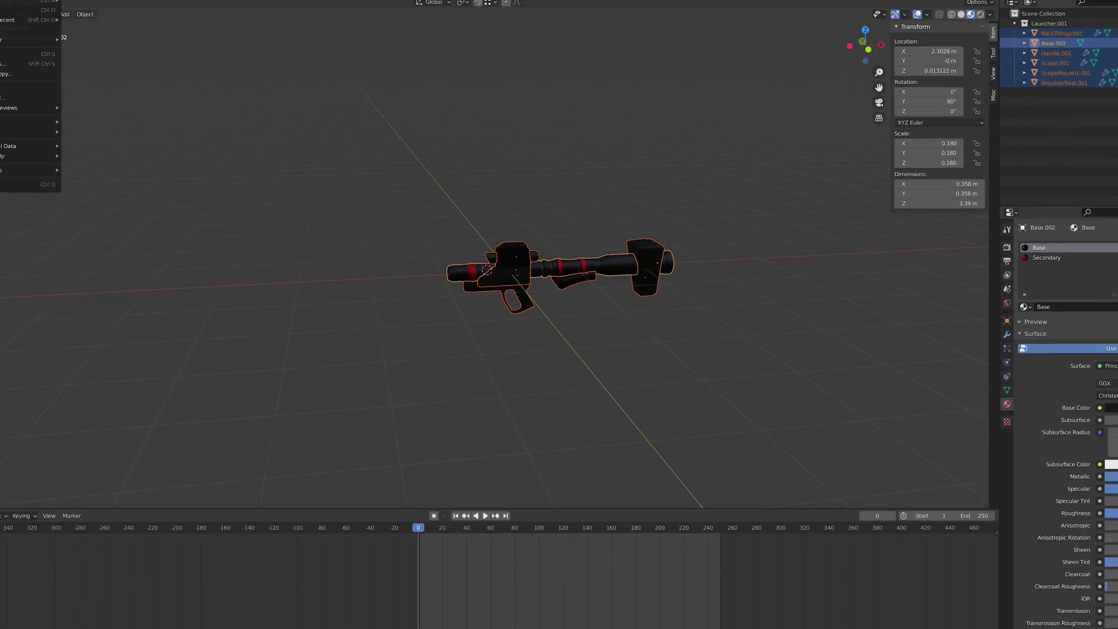
Open Blender's FBX export dialog to export RocketLauncher.fbx.
left_click(20, 8)
mouse_move(35, 173)
left_click(192, 227)
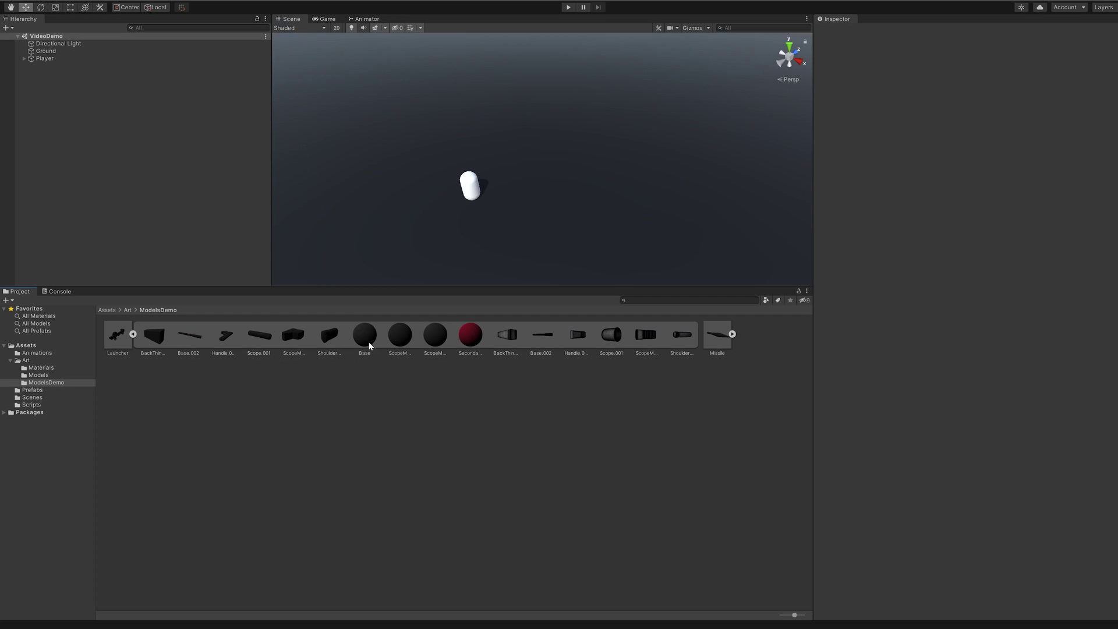
Extract the launcher model's four materials into the Materials folder.
left_click(369, 346)
left_click(470, 335, "shift")
right_click(362, 336)
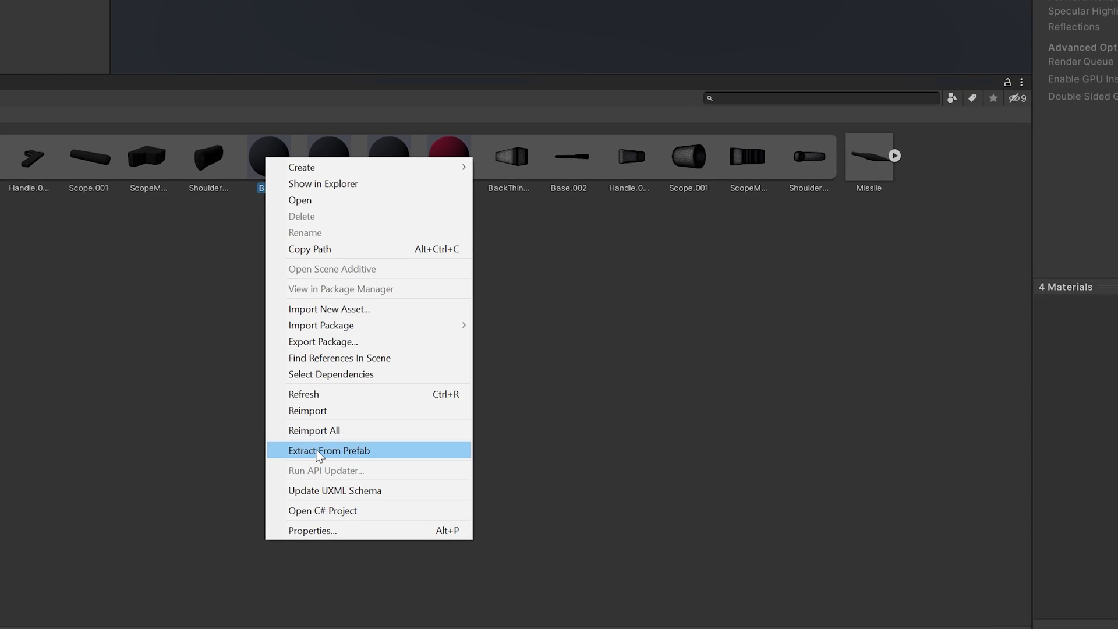
left_click(318, 451)
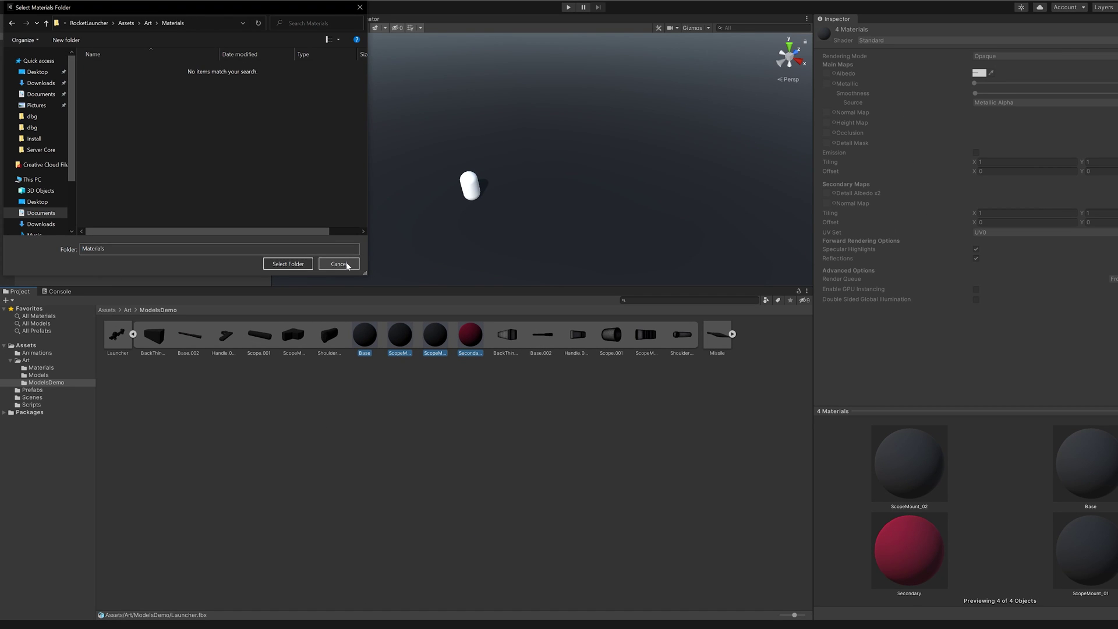
left_click(288, 264)
Adjust the Missile material's smoothness, then create an empty MissileParent object.
left_click(41, 367)
left_click(224, 335)
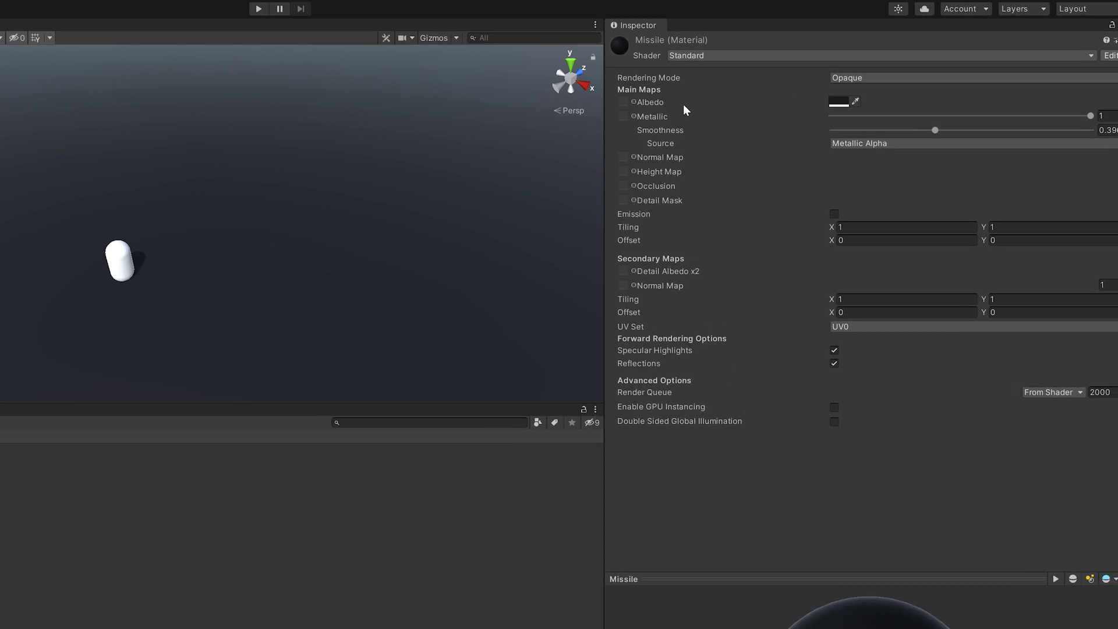
left_click(935, 130)
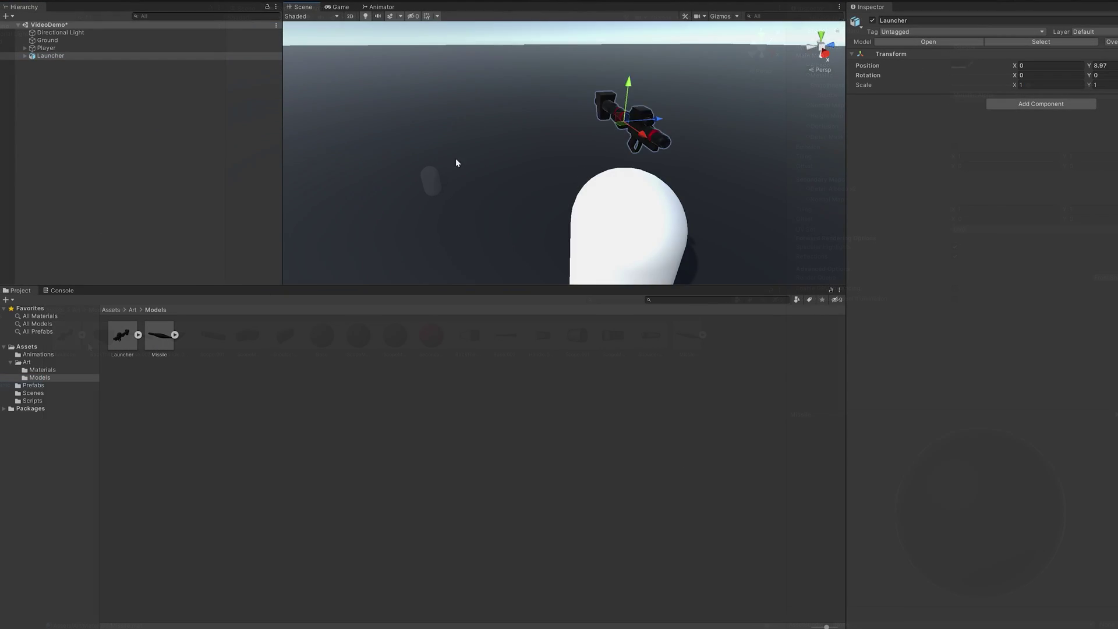
right_click(100, 93)
left_click(139, 196)
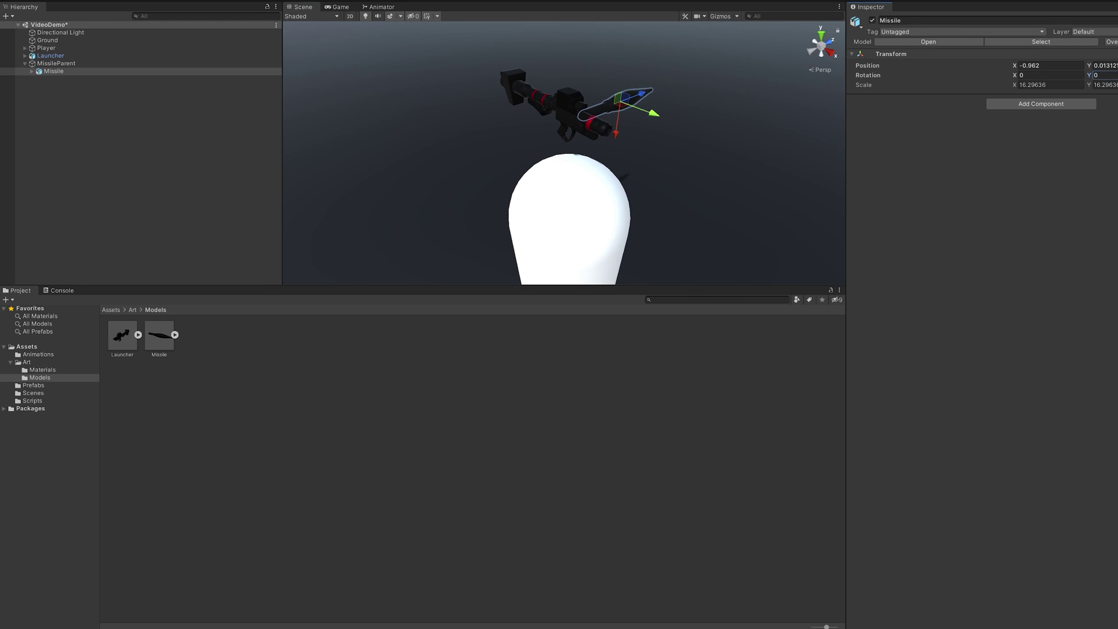
Select the Launcher object in the Hierarchy.
right_click(47, 69)
left_click(48, 63)
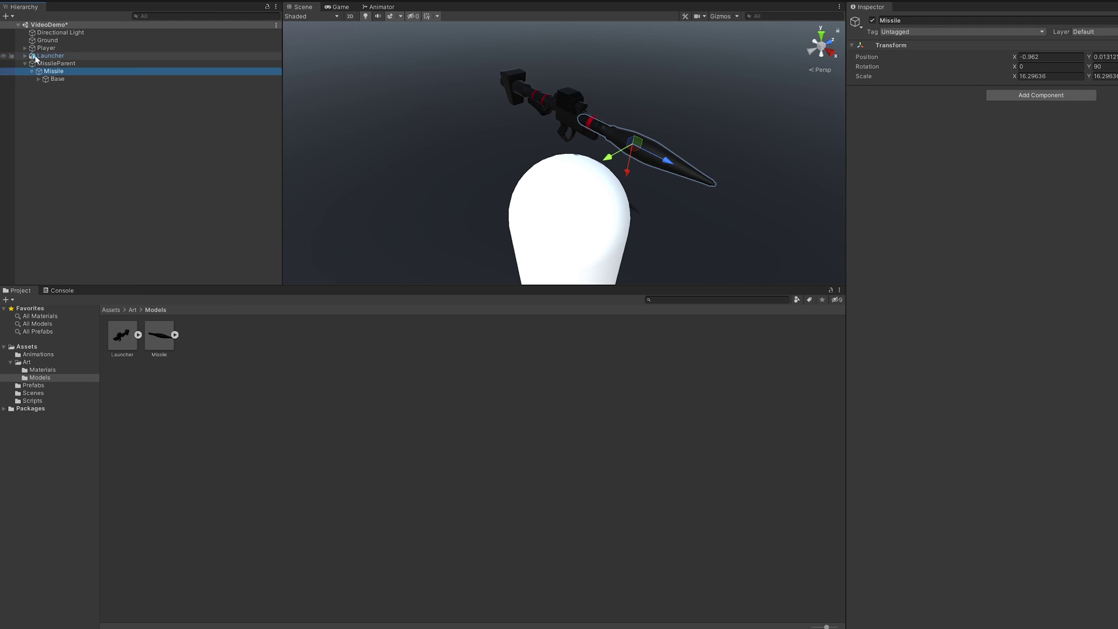
right_click(50, 56)
left_click(51, 71)
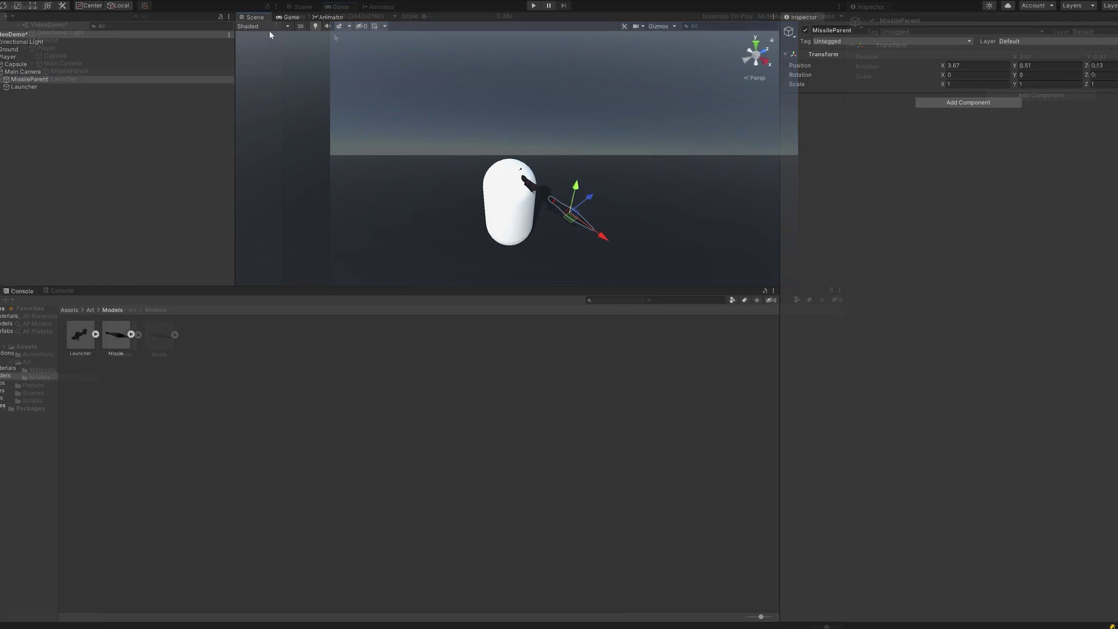
Dock the Game view beside the Scene view and resize the panels for more room.
left_click(291, 18)
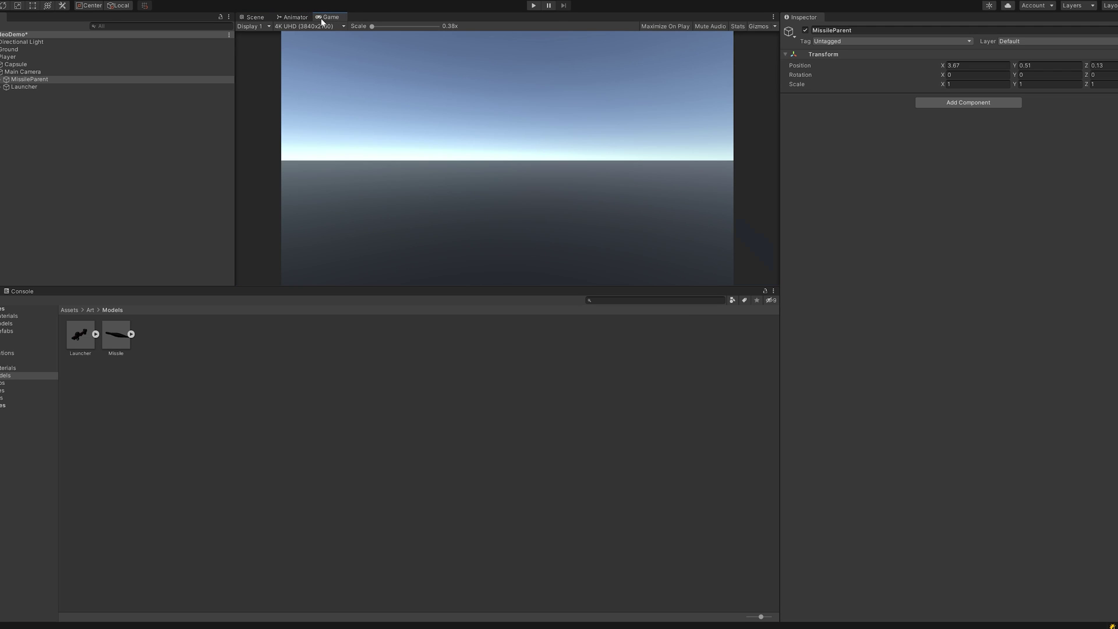
left_click_drag(322, 22, 588, 26)
left_click_drag(735, 17, 737, 184)
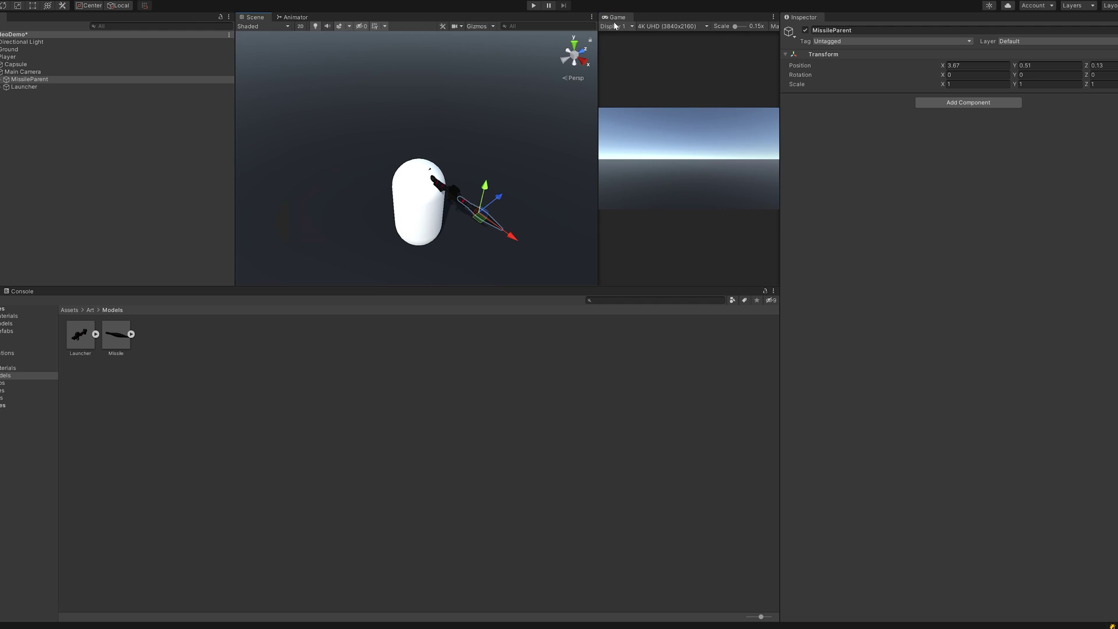
left_click_drag(605, 37, 528, 40)
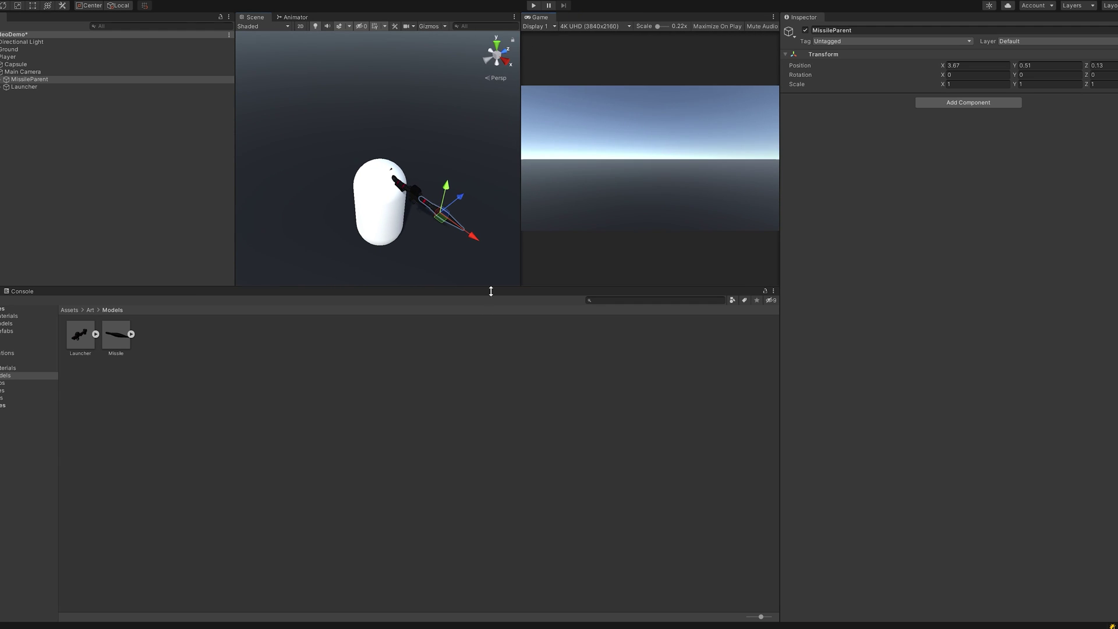
left_click_drag(491, 291, 489, 559)
left_click_drag(235, 350, 187, 350)
left_click_drag(520, 300, 489, 299)
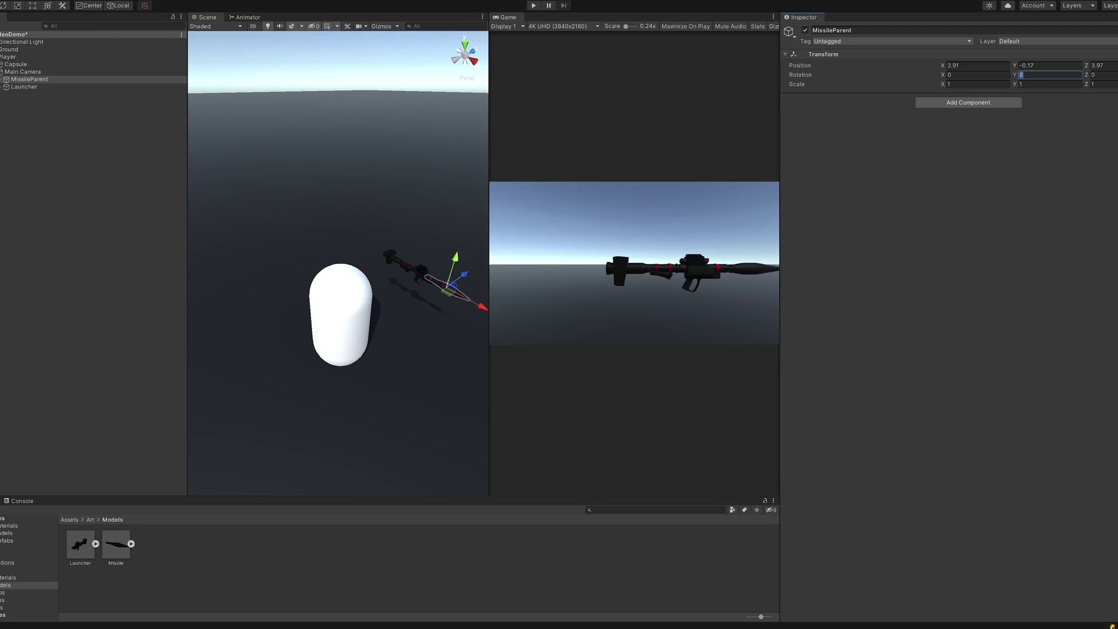
Frame the missile in the scene and walk the player forward toward the cubes.
left_click(401, 259)
key("f")
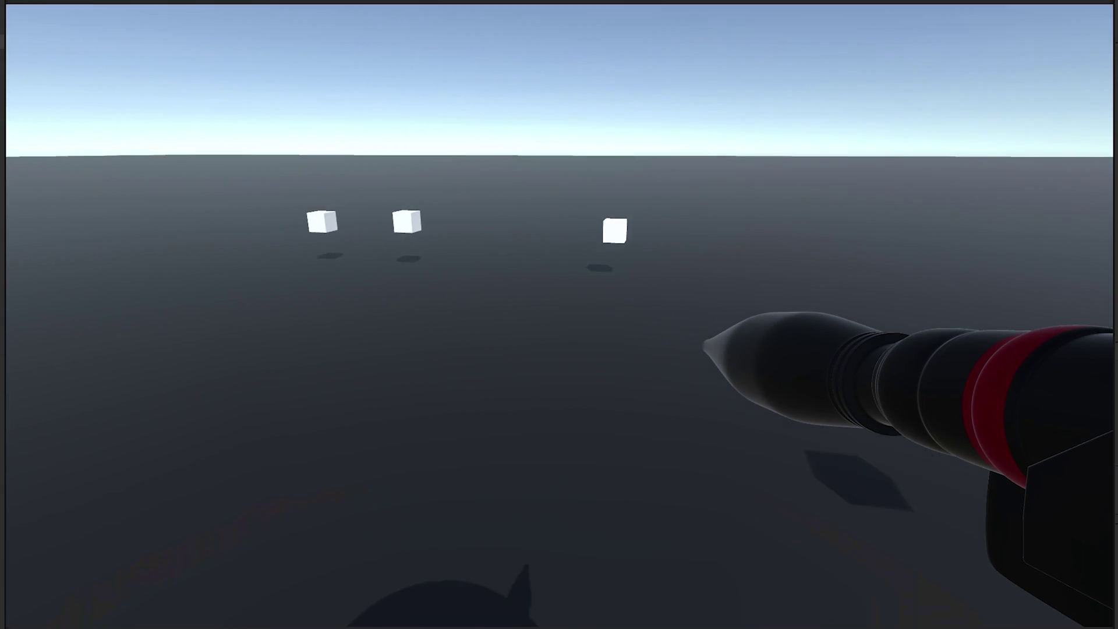
key("w")
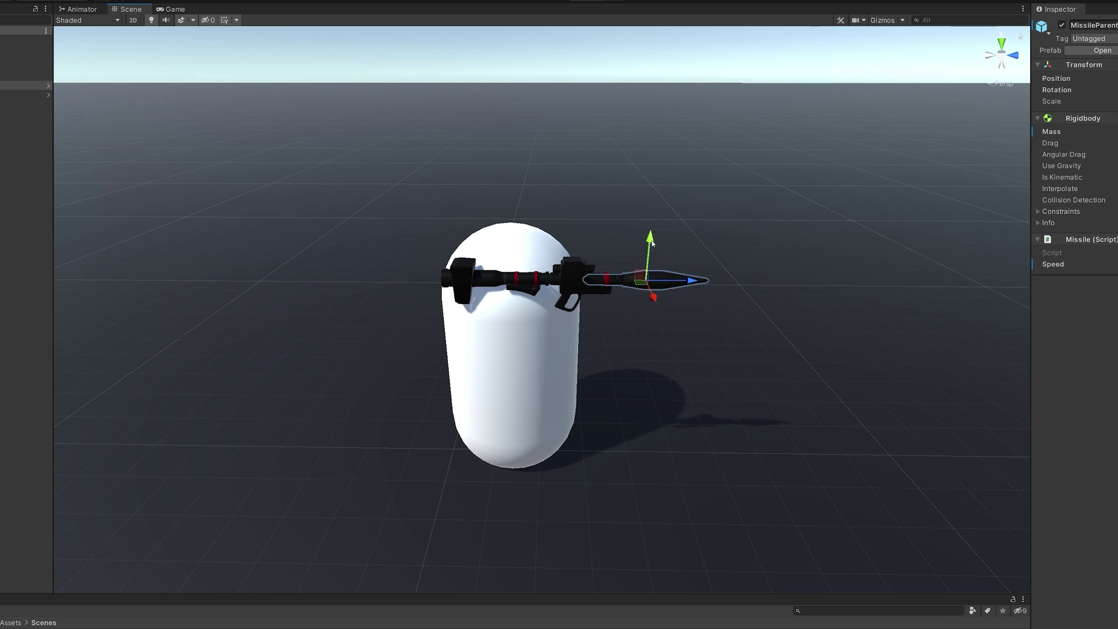
Drag the move gizmo to push the missile further out from the launcher barrel.
left_click_drag(652, 244, 652, 251)
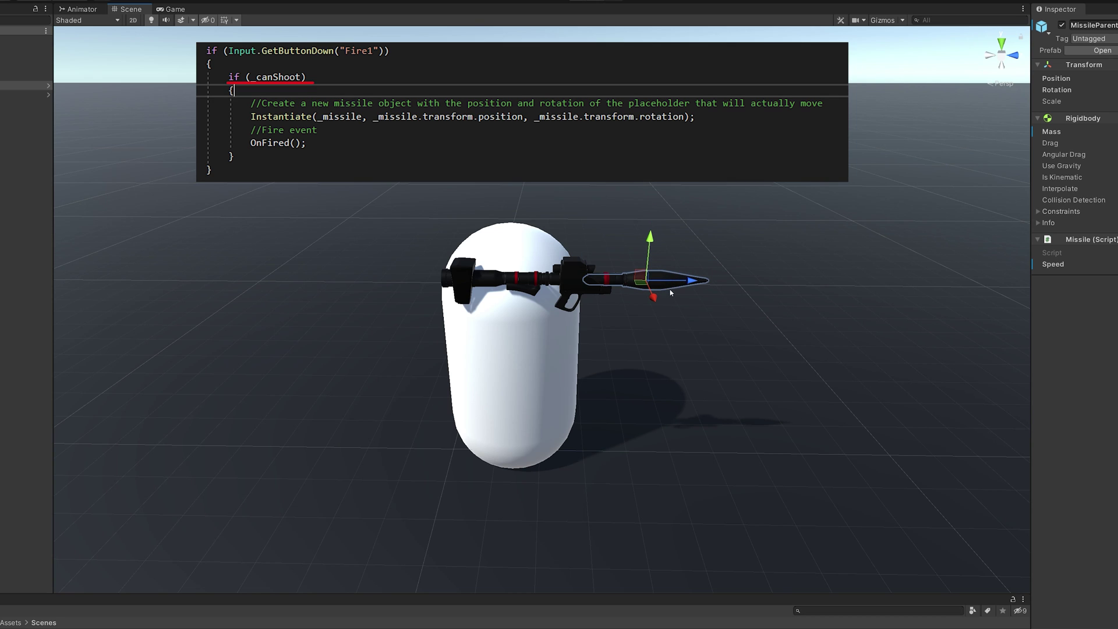
left_click_drag(735, 284, 759, 304)
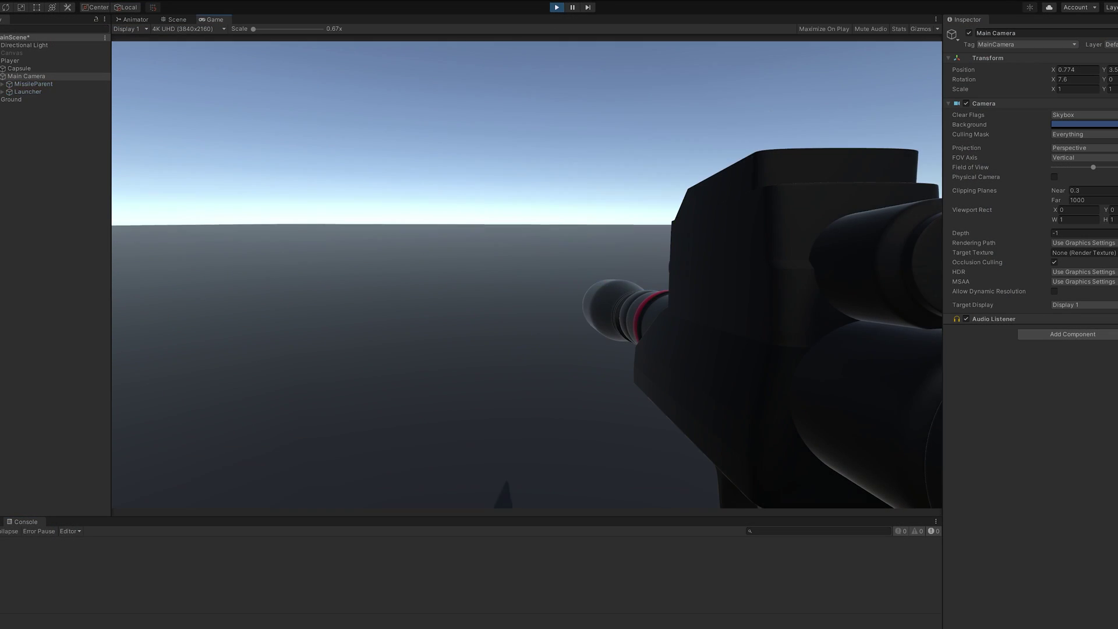
Fire a test missile in the Game view, then stop play mode.
left_click(567, 243)
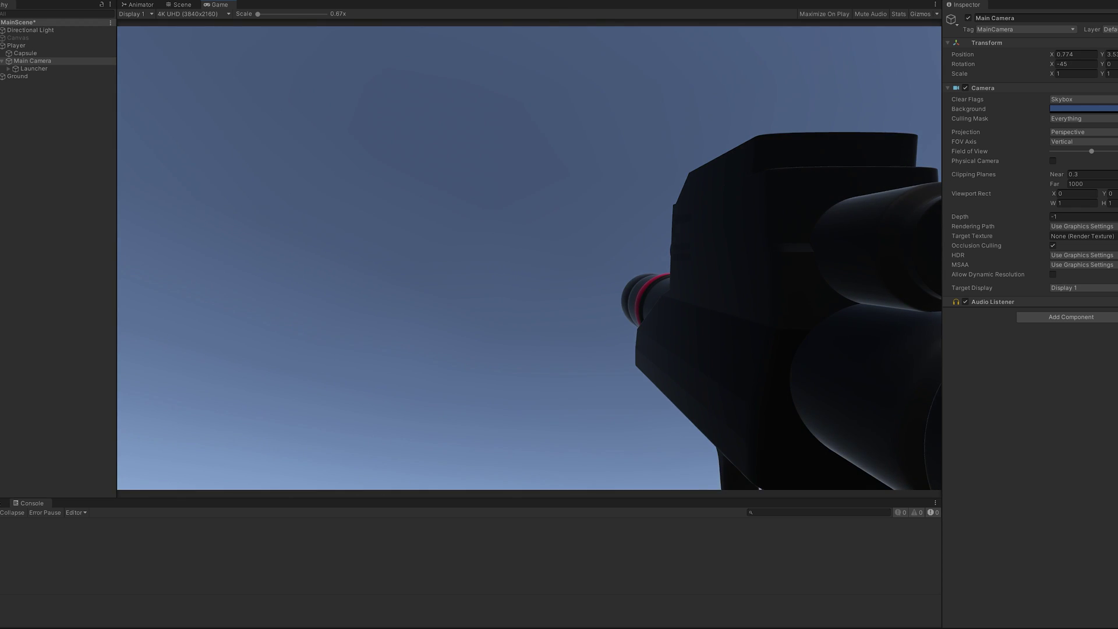
left_click(551, 7)
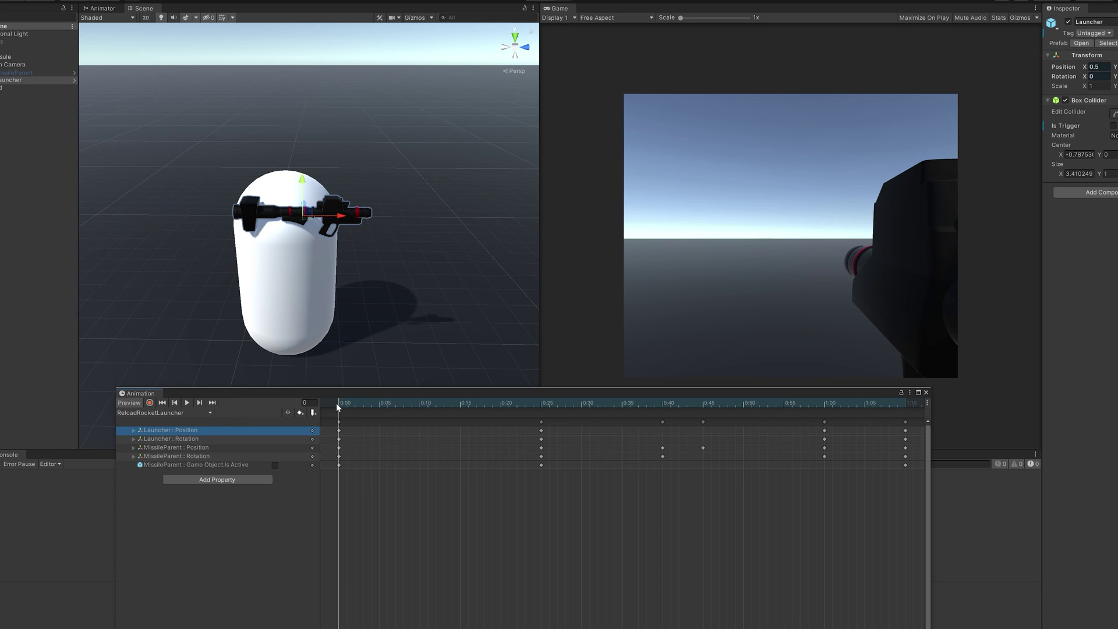
Scrub the Animation timeline to preview the reload animation partway through.
left_click_drag(341, 407, 534, 410)
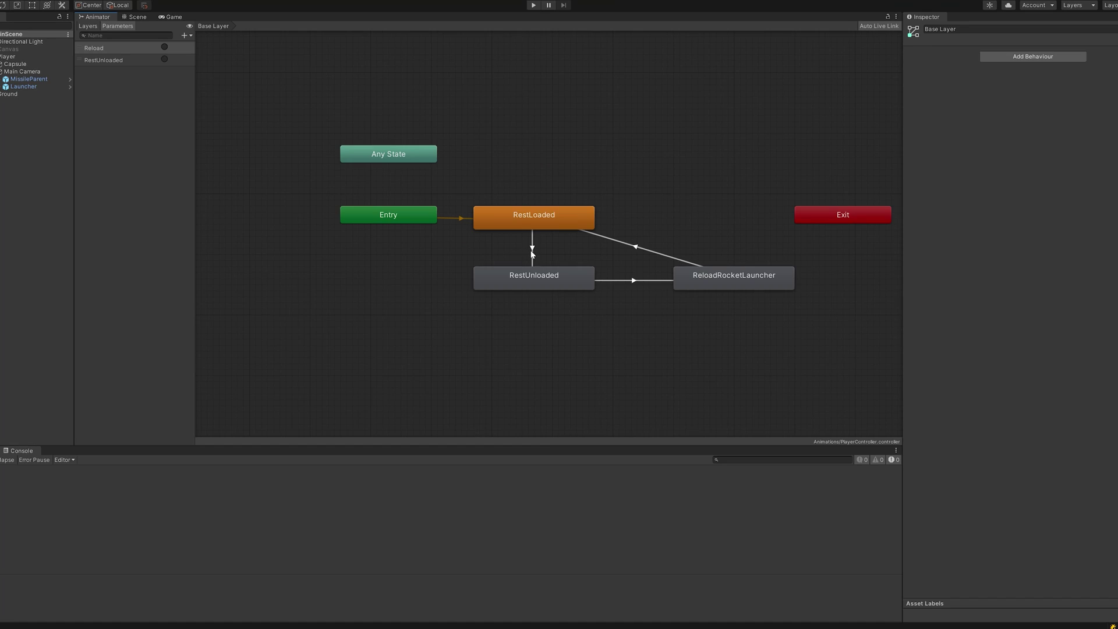
Set conditions on the three transitions: RestUnloaded, Reload, and Has Exit Time for the return.
left_click(1022, 441)
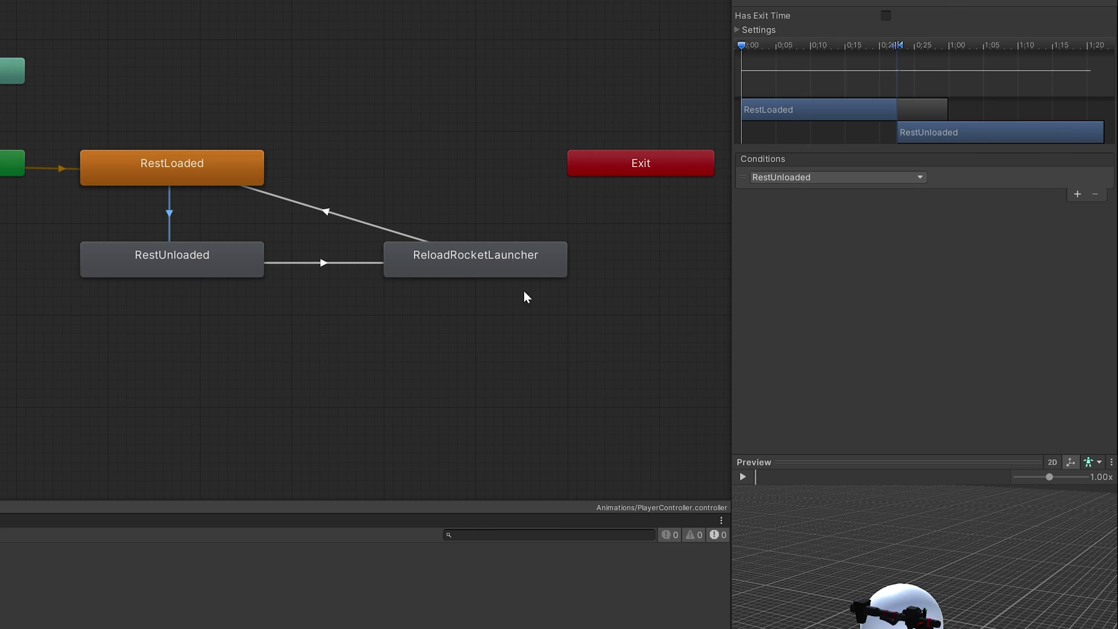
left_click(324, 263)
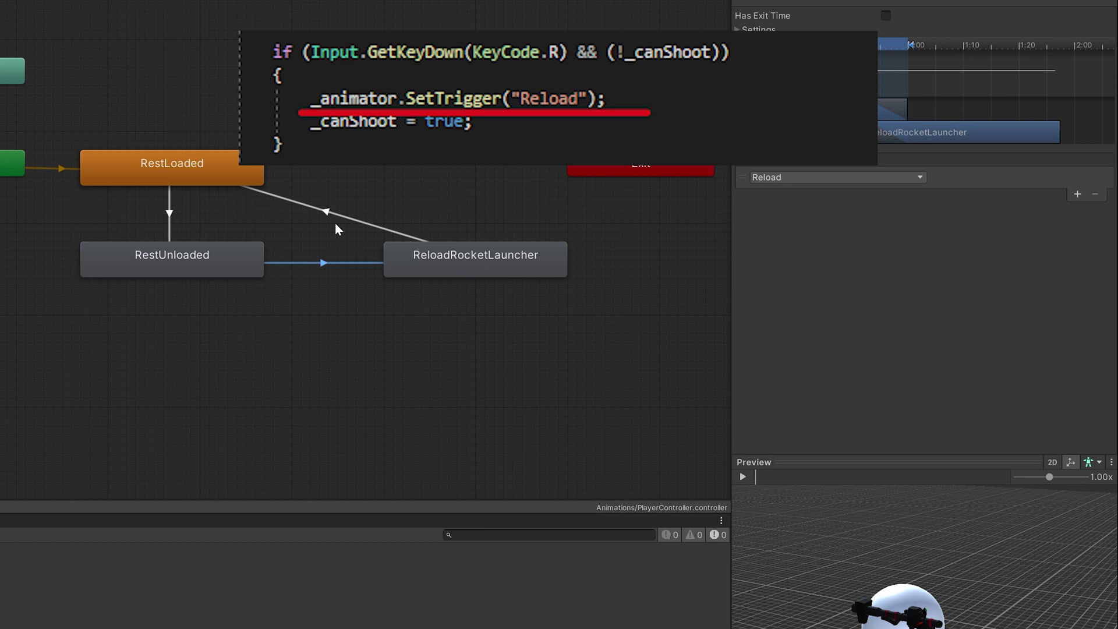
left_click(340, 216)
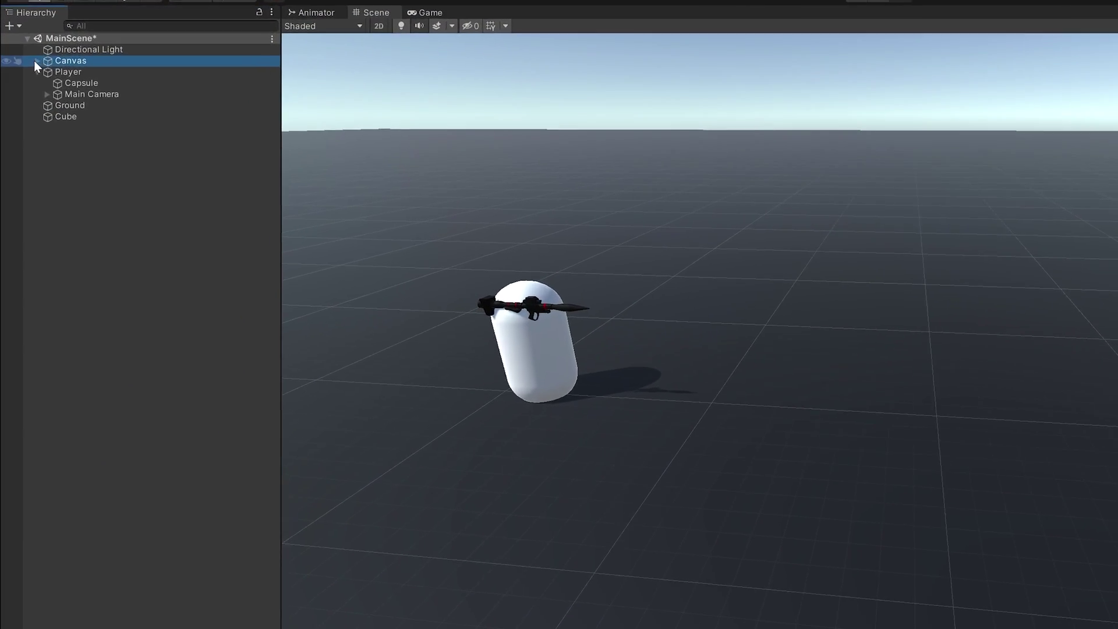
Select the Canvas Image, use it as a 15×15 Knob reticle, and play-test the centred dot.
left_click(26, 44)
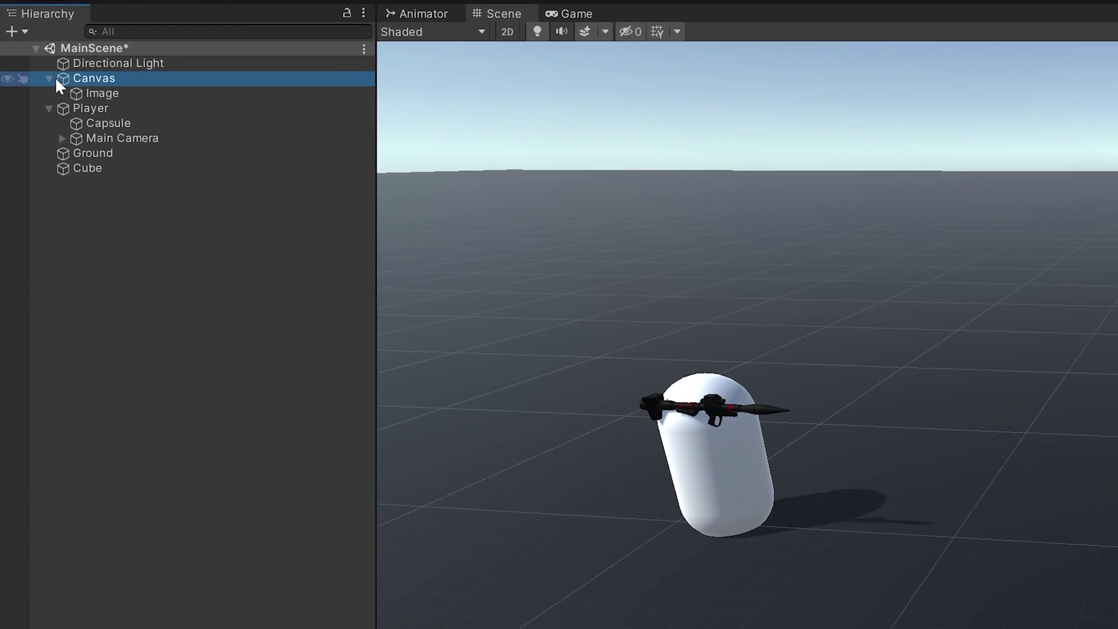
left_click(55, 52)
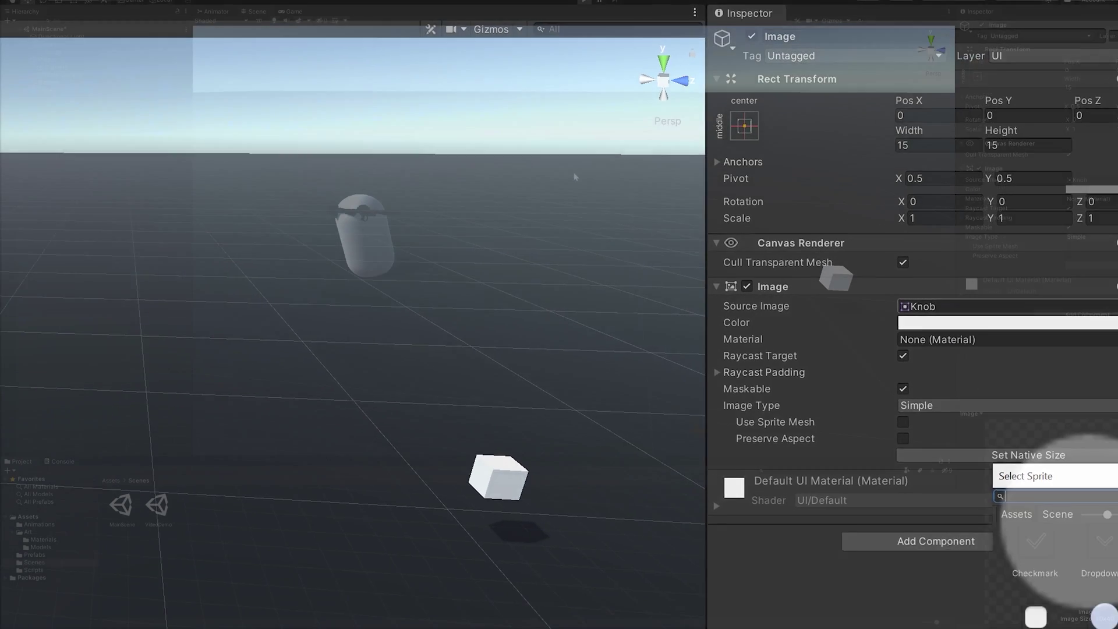
key("ctrl+p")
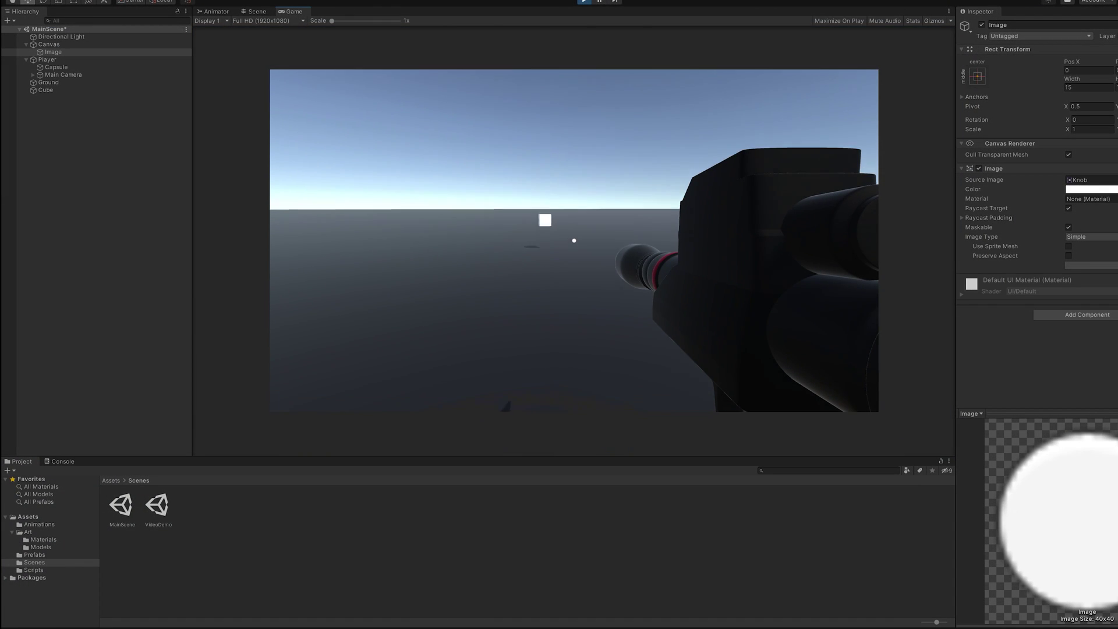